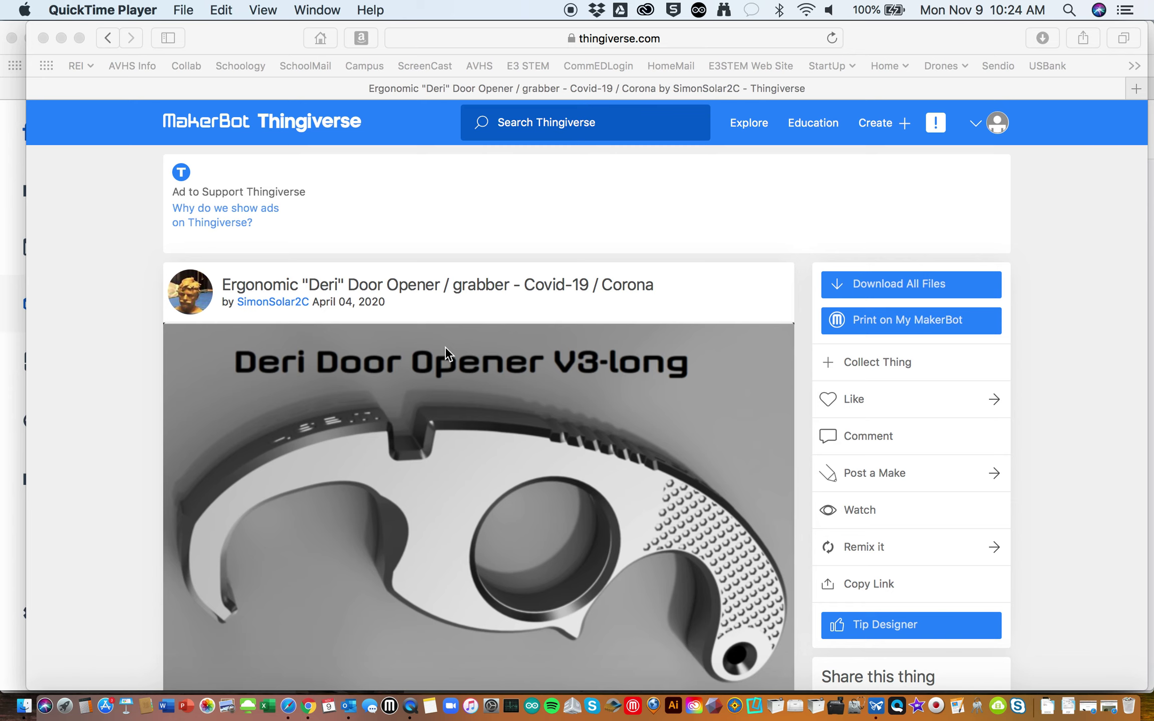
# Locate Deri-Door-Opener-long.stl in the files folder of the downloaded +Corona folder in Finder
pyautogui.click(24, 707)
pyautogui.doubleClick(368, 101)
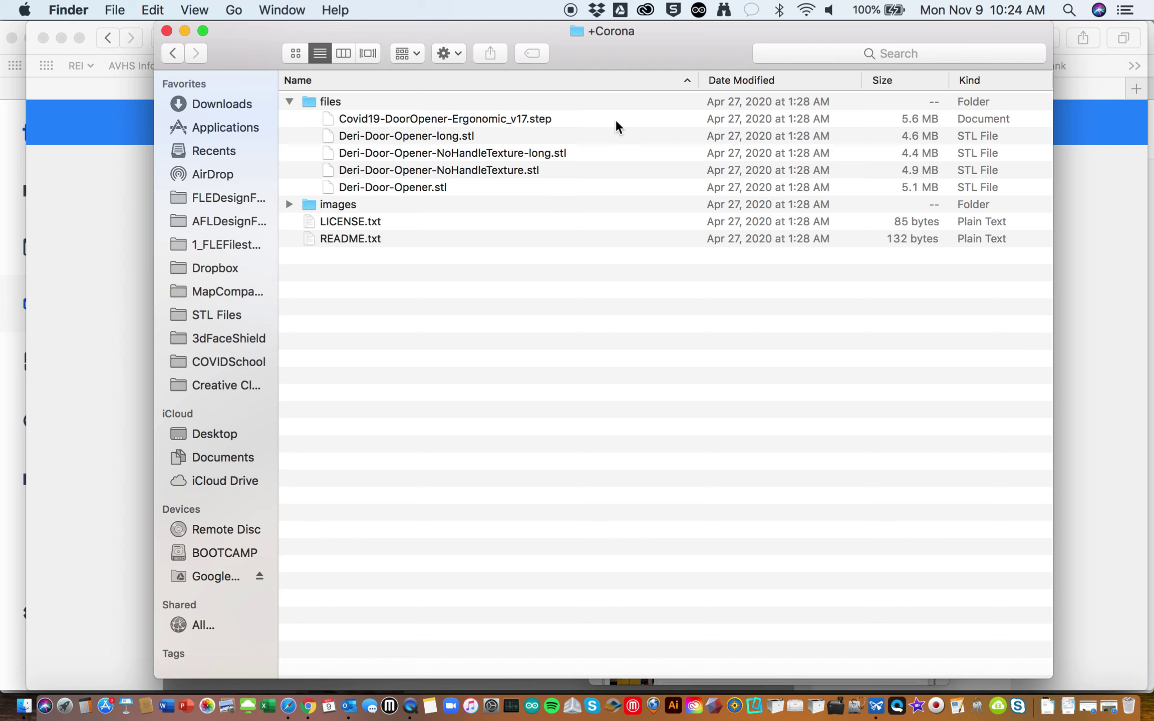
pyautogui.click(518, 135)
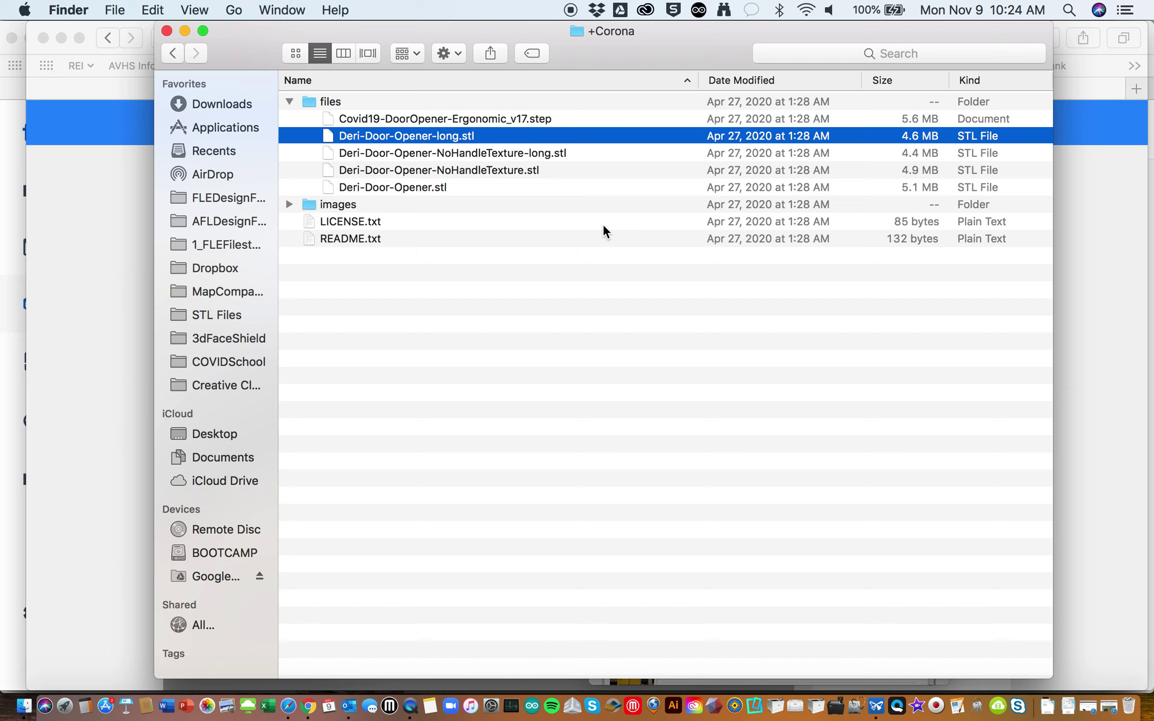
# Switch to the Formlabs dashboard in Safari and review the Fab Lab Apple Valley member list in the group settings
pyautogui.click(876, 707)
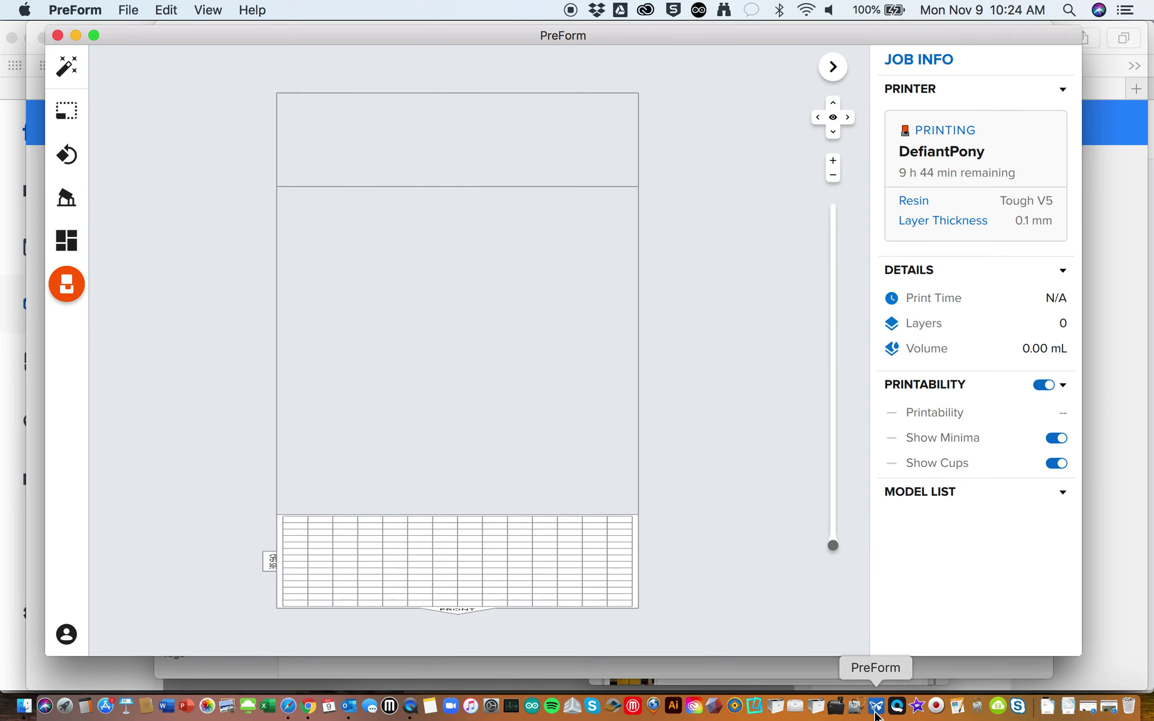
pyautogui.click(289, 707)
pyautogui.hotkey('ctrl', 'Down')
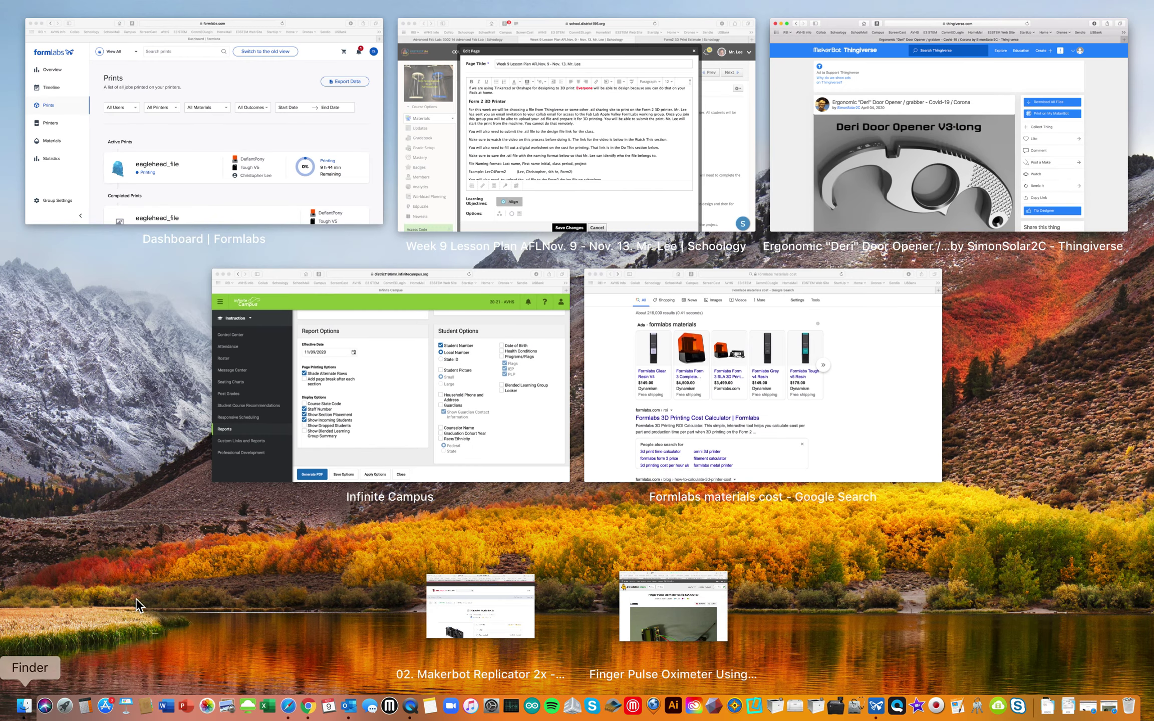
pyautogui.click(251, 203)
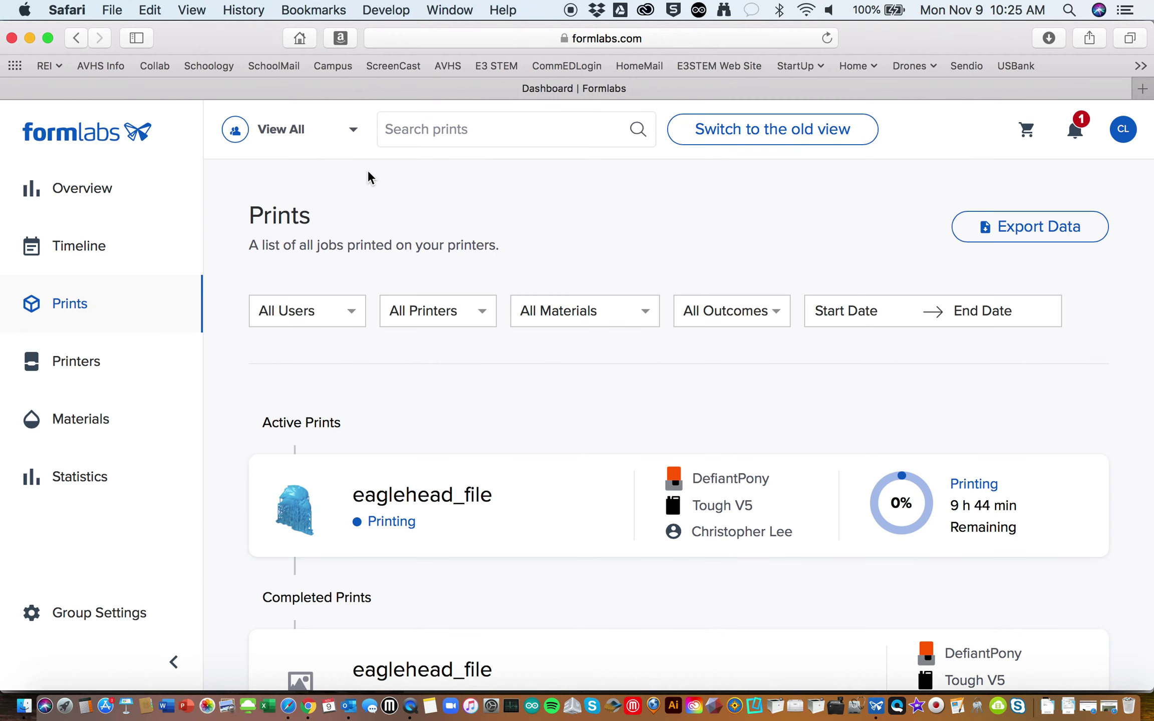
pyautogui.click(119, 615)
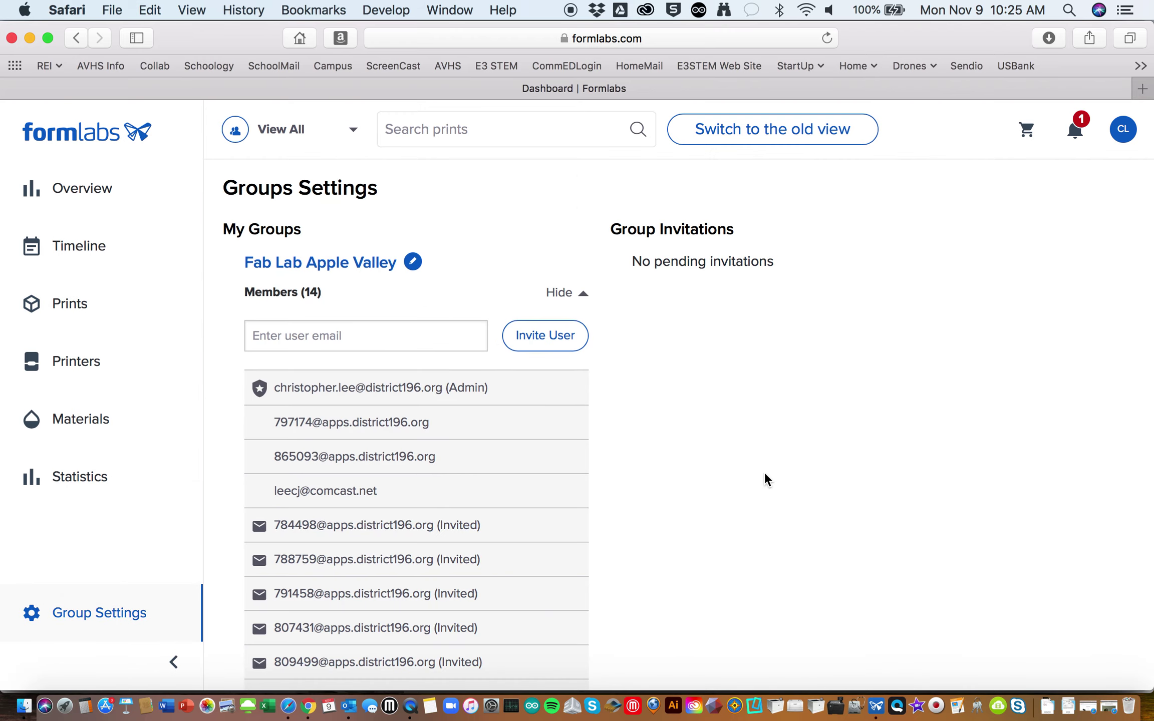
pyautogui.scroll(-2, 764, 473)
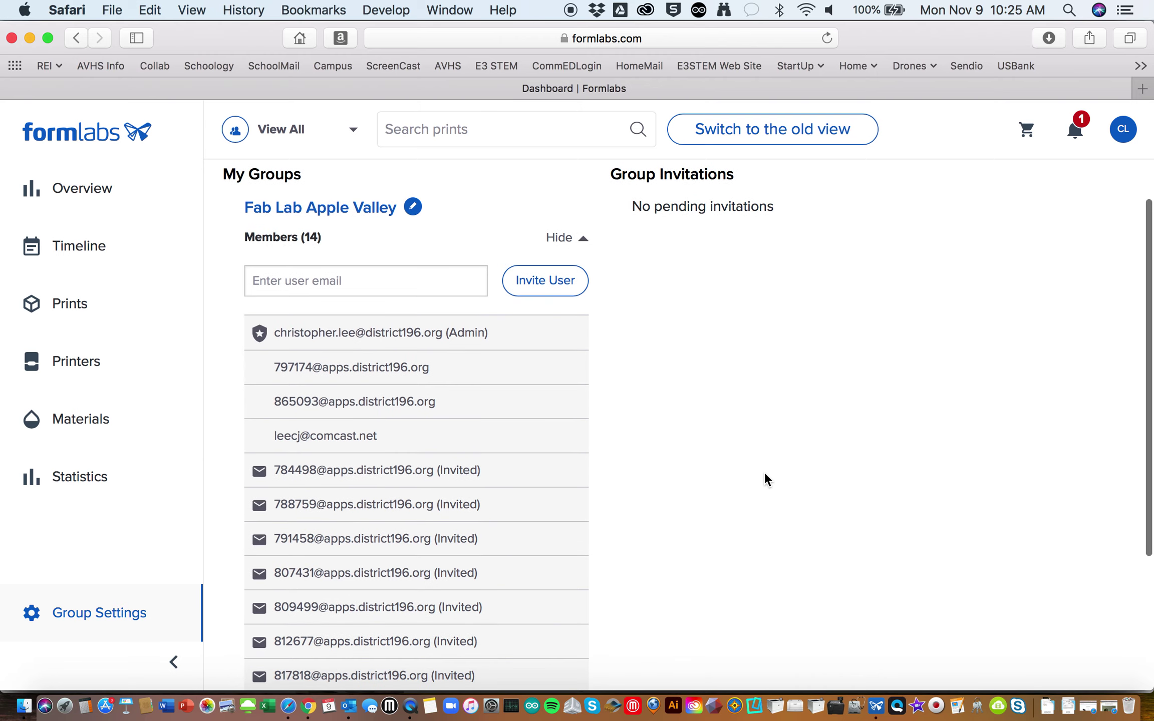
pyautogui.scroll(2, 764, 473)
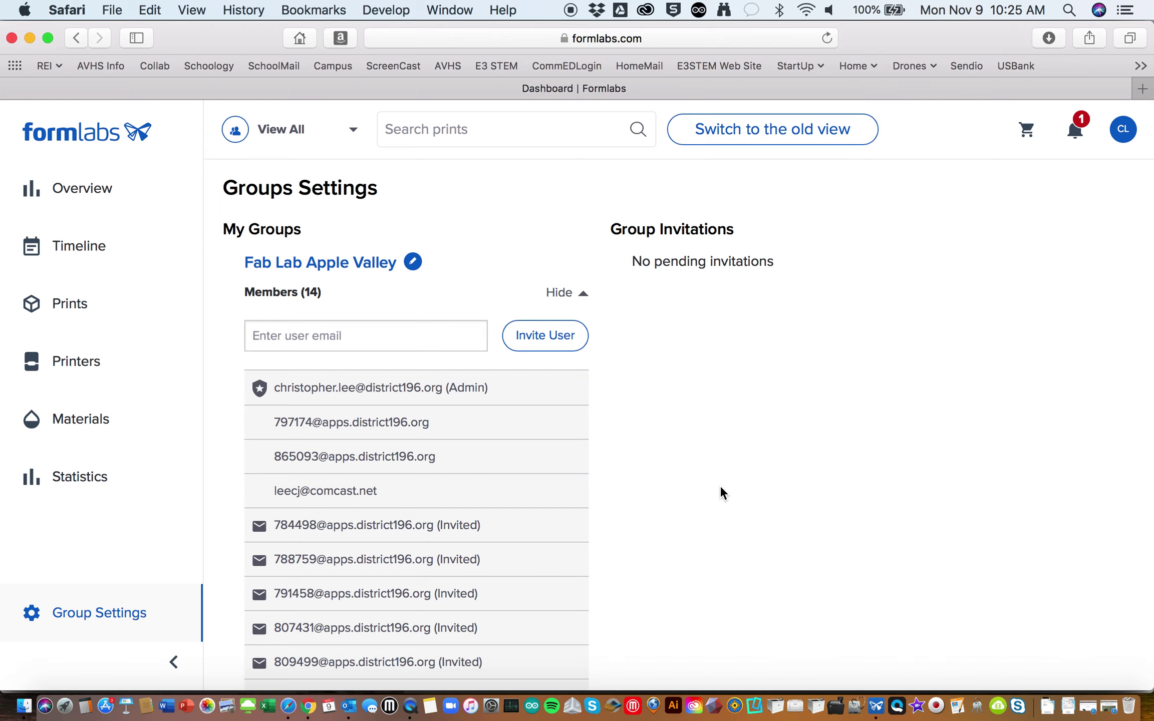
# Switch to PreForm
pyautogui.click(877, 707)
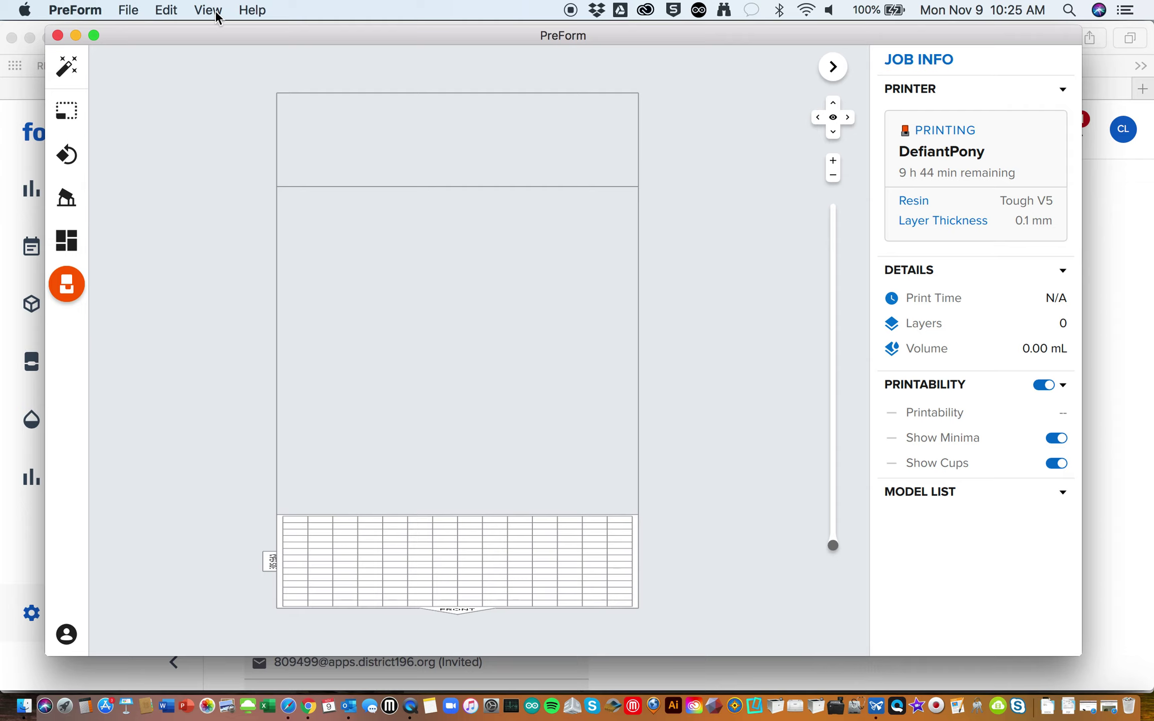
pyautogui.click(128, 7)
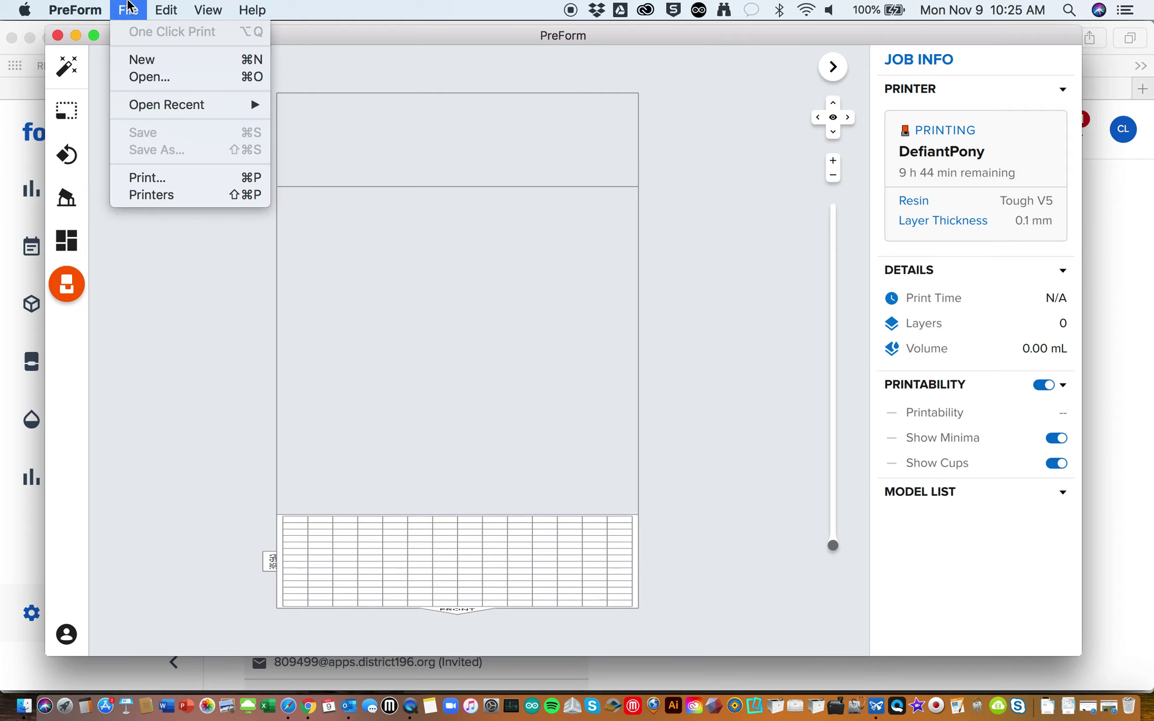
pyautogui.click(128, 7)
pyautogui.click(70, 293)
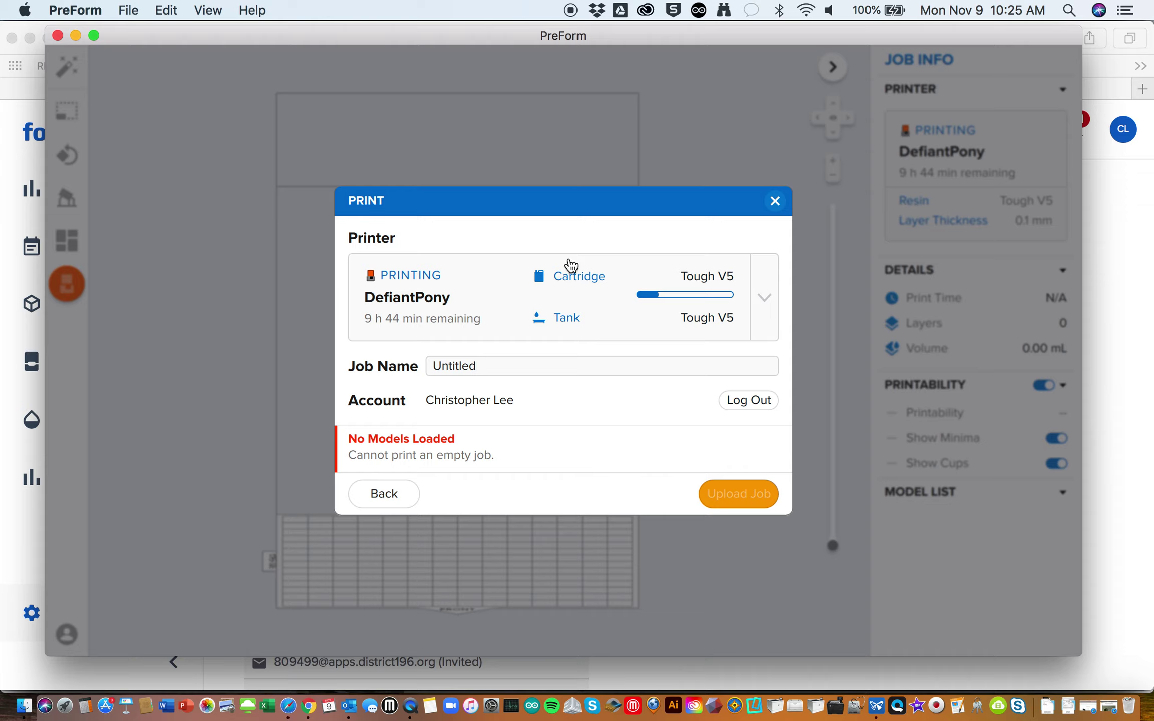
pyautogui.click(486, 366)
pyautogui.moveTo(486, 365); pyautogui.dragTo(413, 358)
pyautogui.write('DoorTouch')
pyautogui.click(775, 201)
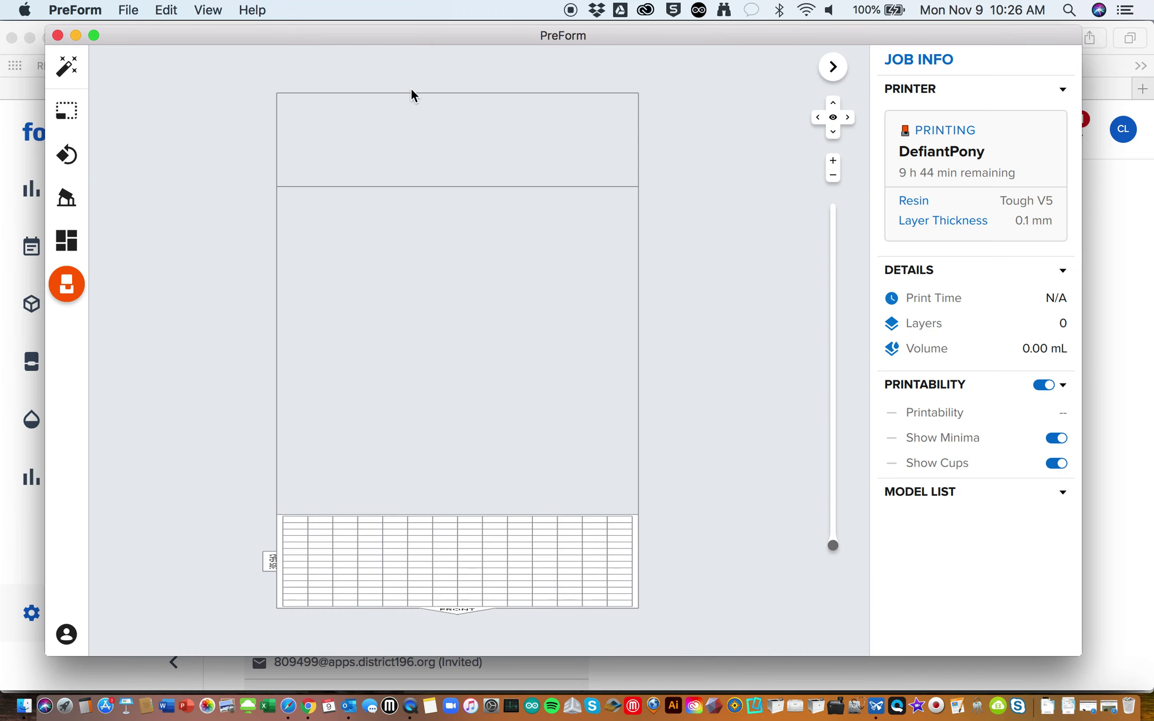
# Open Deri-Door-Opener-long.stl from the files folder inside +Corona in Downloads and have the damaged model repaired automatically
pyautogui.click(127, 6)
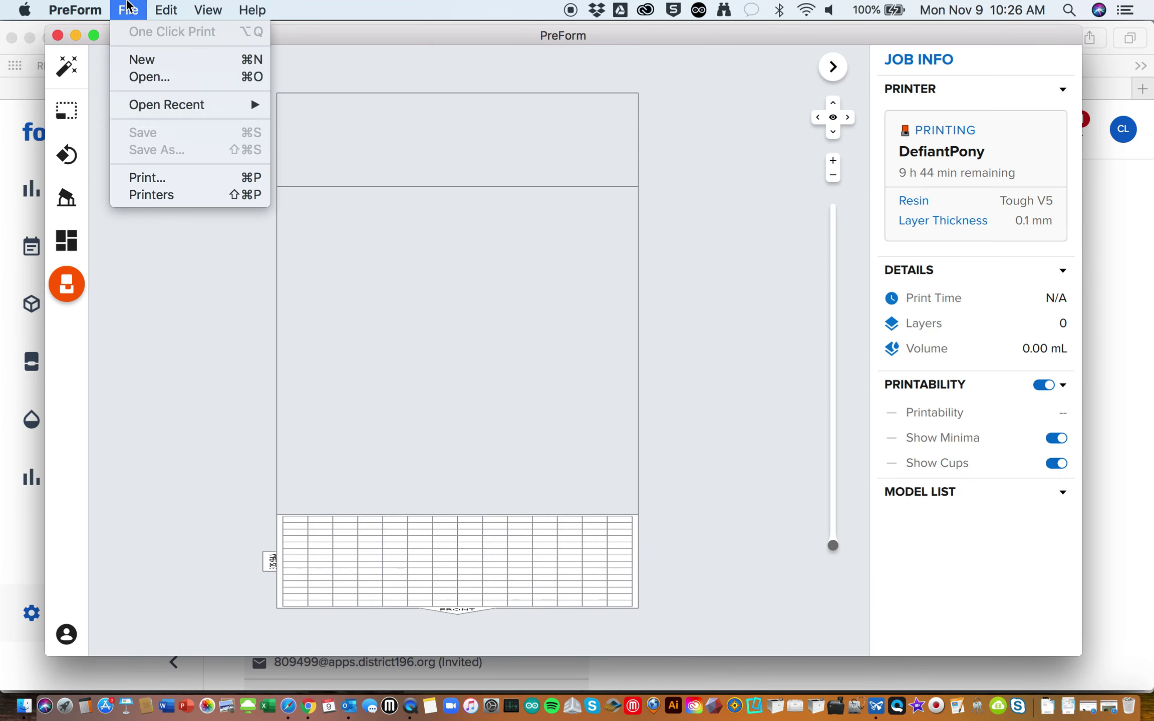
pyautogui.click(139, 76)
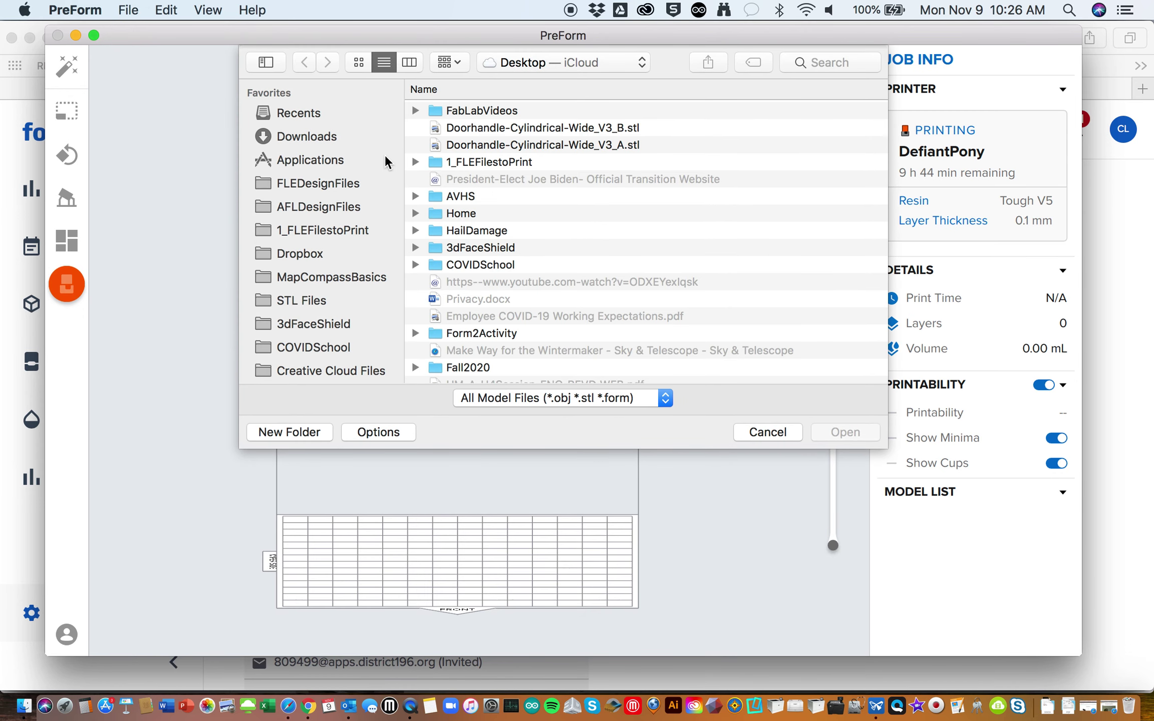
pyautogui.click(322, 140)
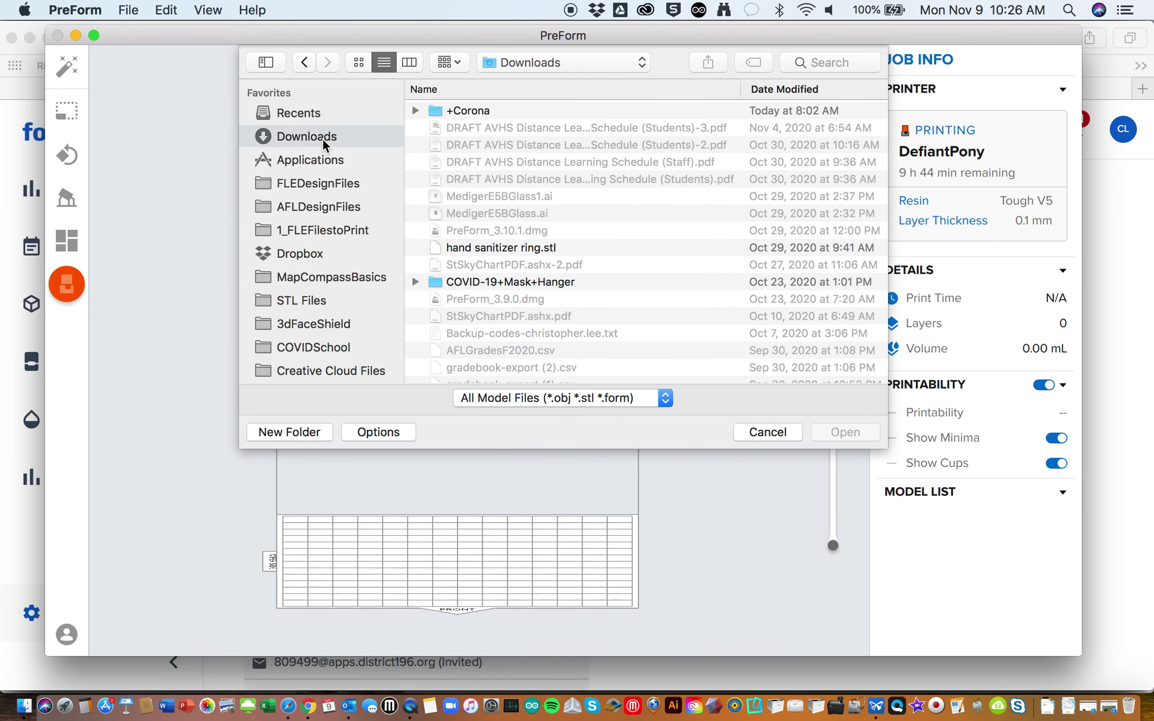
pyautogui.doubleClick(457, 110)
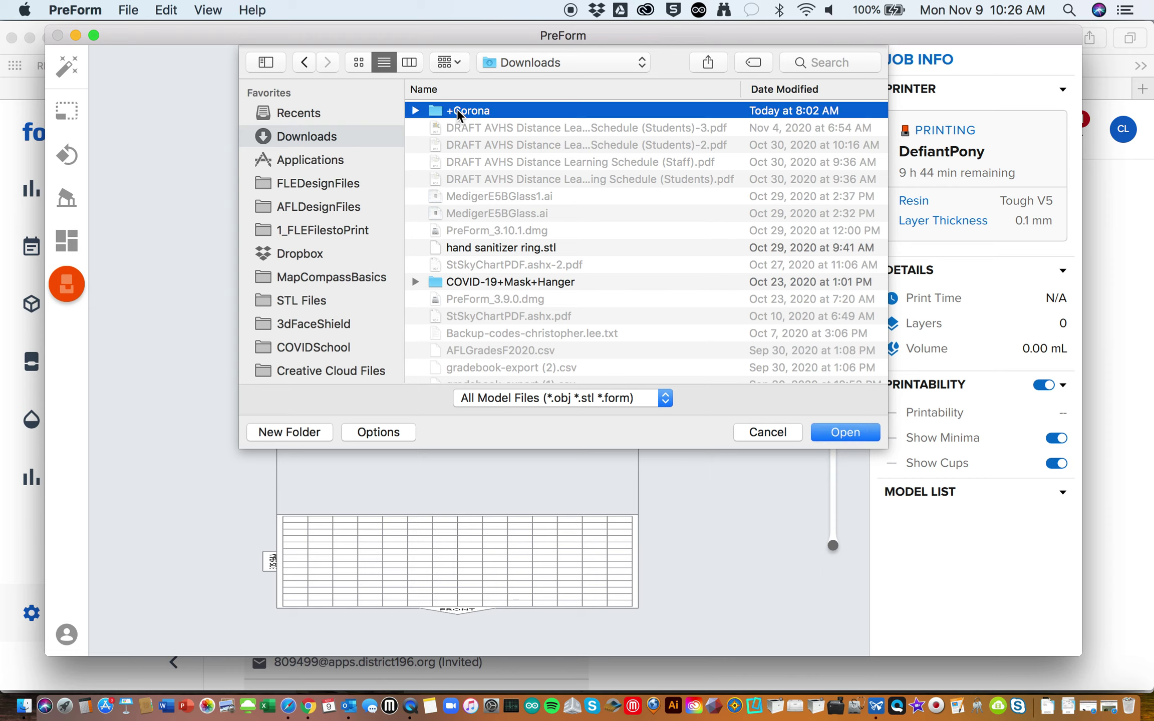
pyautogui.doubleClick(471, 110)
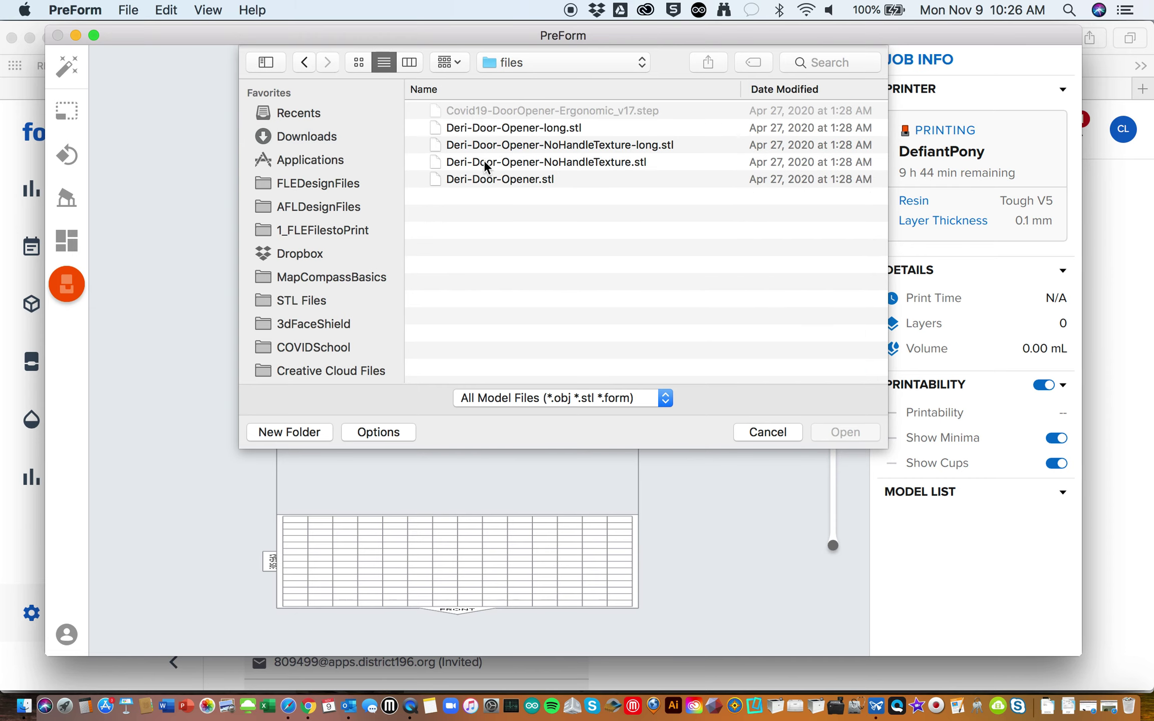
pyautogui.click(529, 137)
pyautogui.click(544, 129)
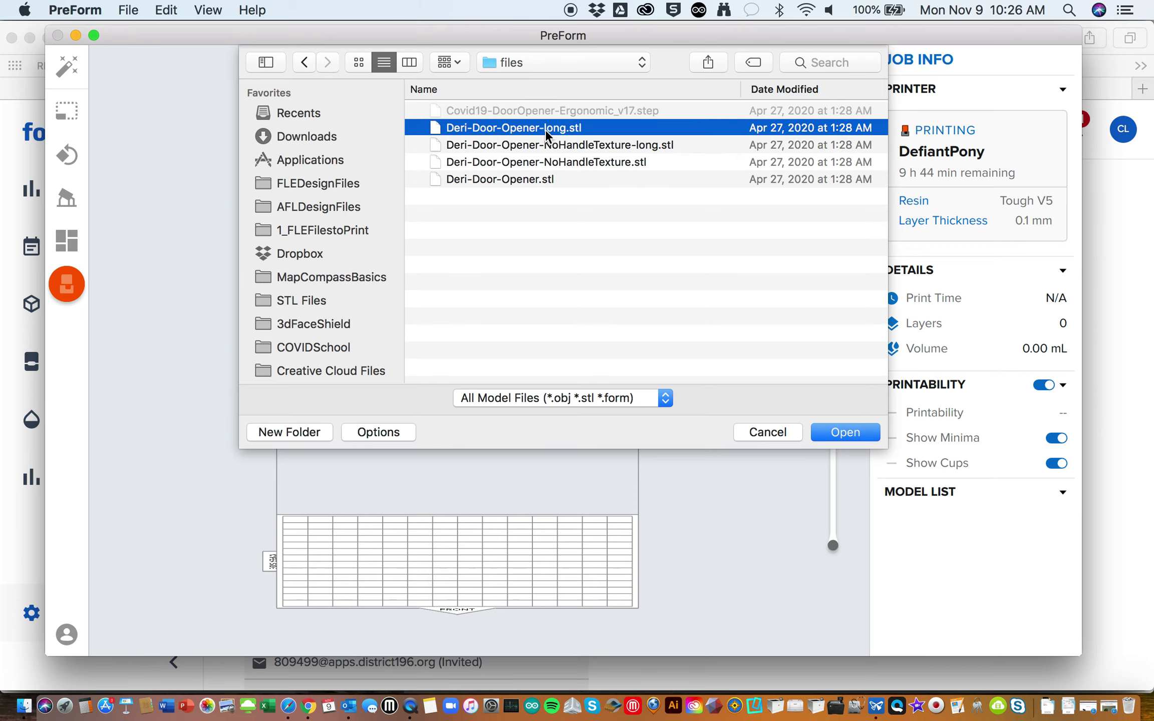
pyautogui.click(841, 432)
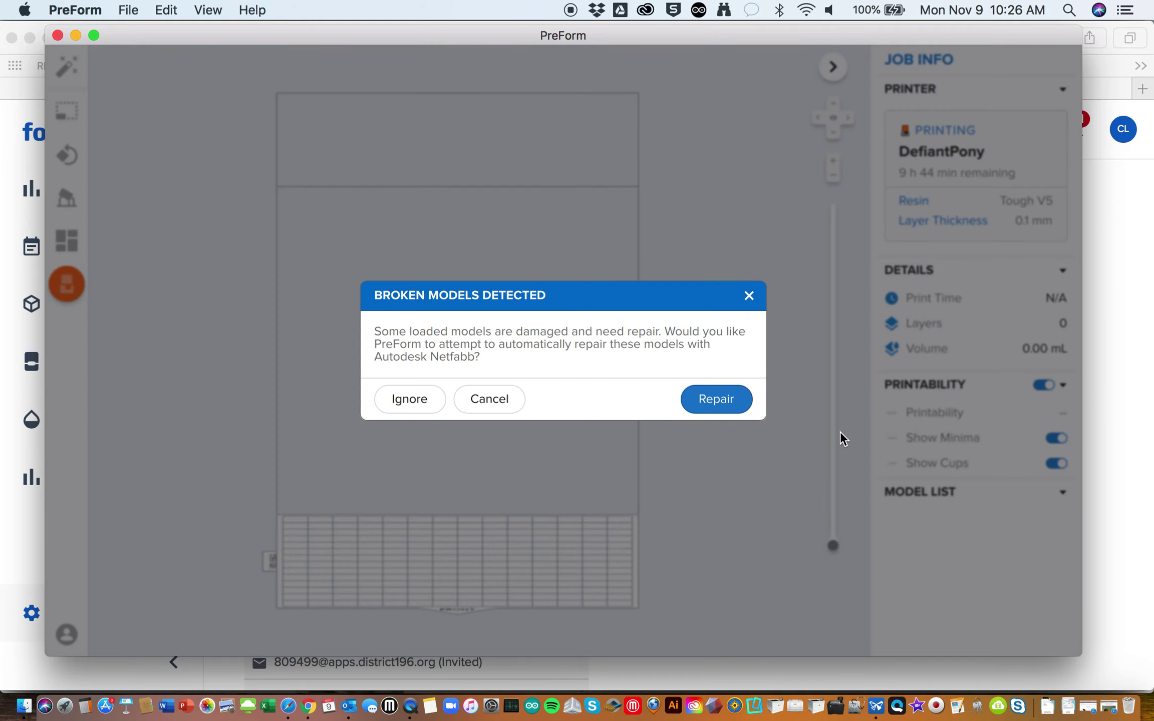
pyautogui.click(726, 400)
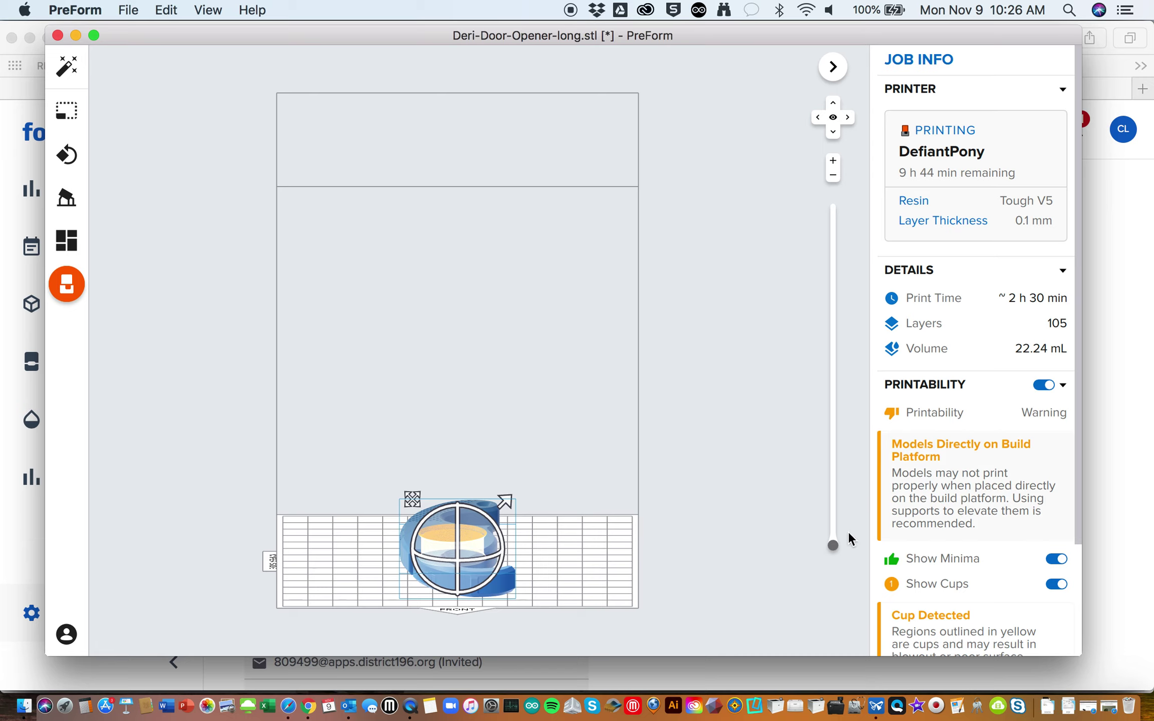
# Check the door opener's printability notes and dimensions, and auto-orient the model
pyautogui.scroll(-3, 947, 511)
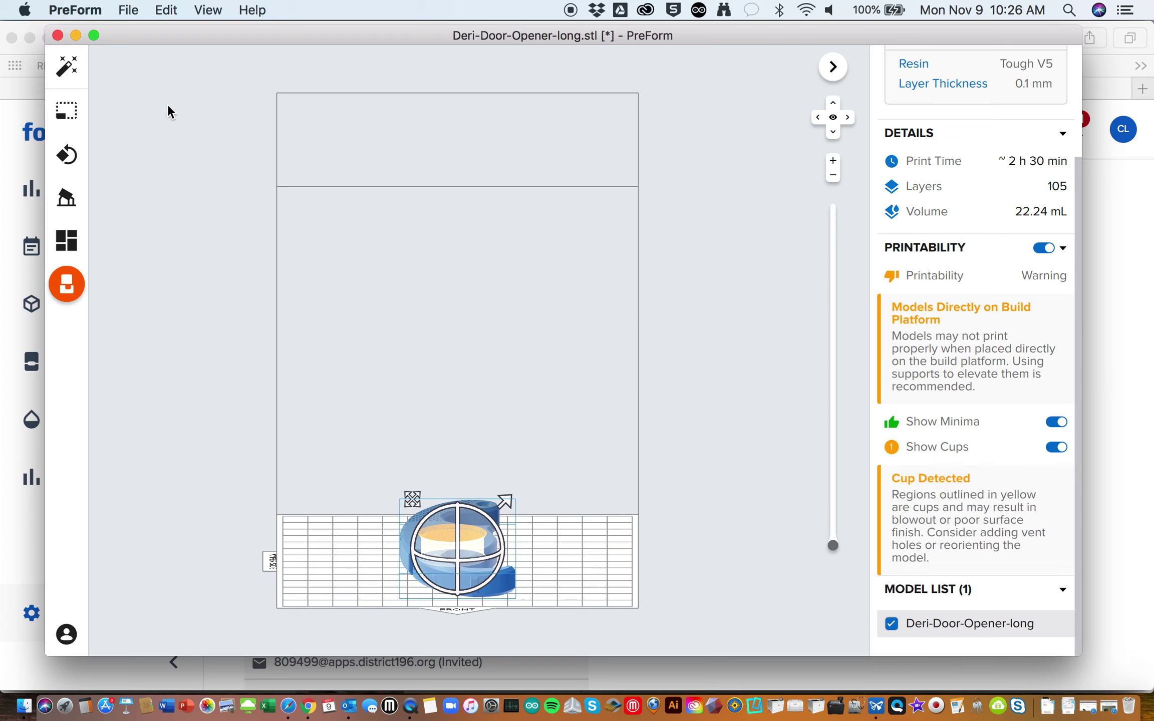
pyautogui.click(77, 116)
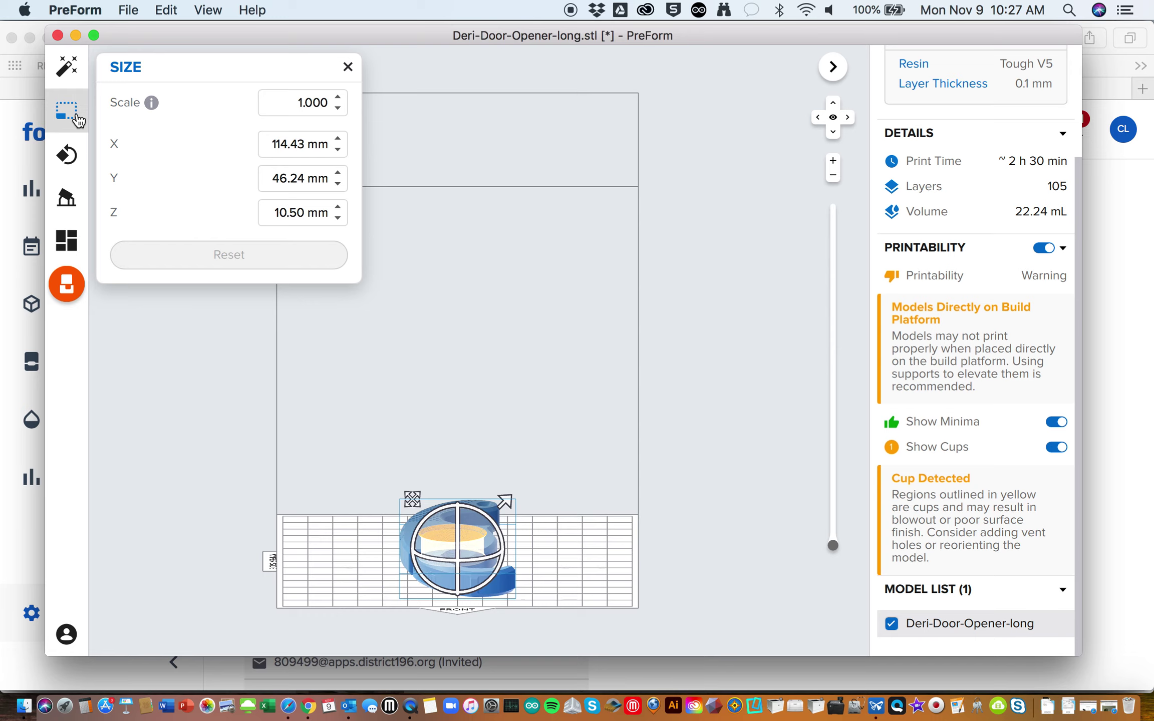
pyautogui.click(69, 162)
pyautogui.click(264, 115)
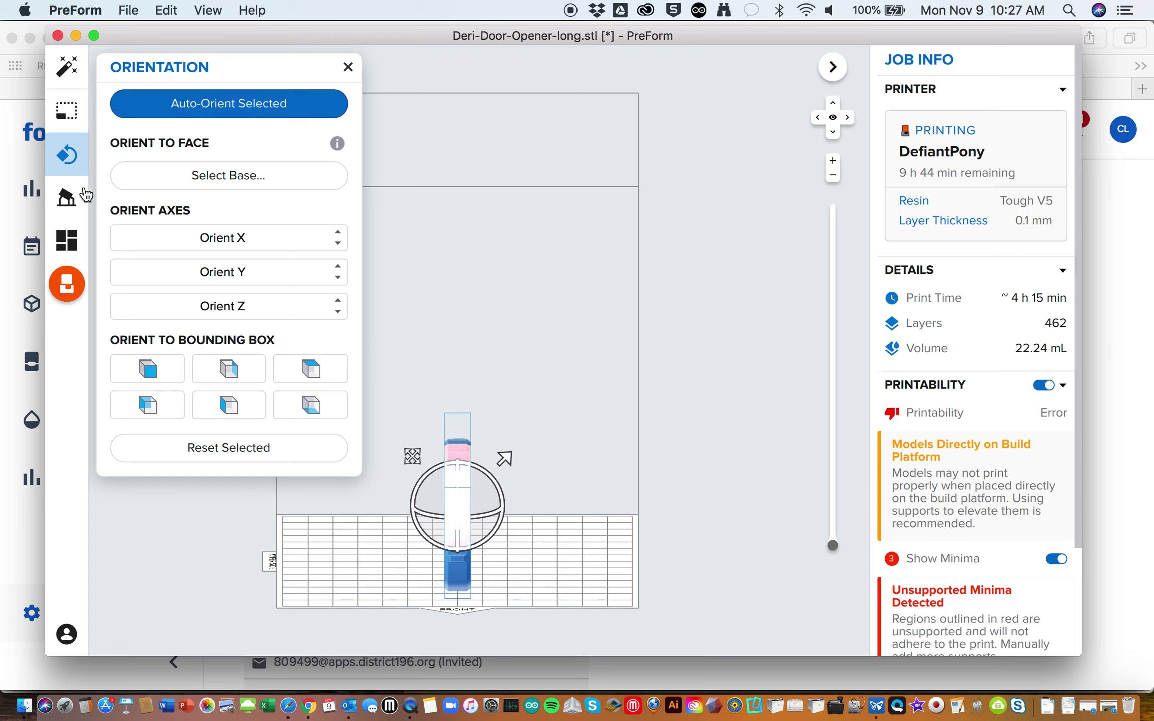
# Auto-generate supports for the selected door opener using the basic settings already shown
pyautogui.click(67, 200)
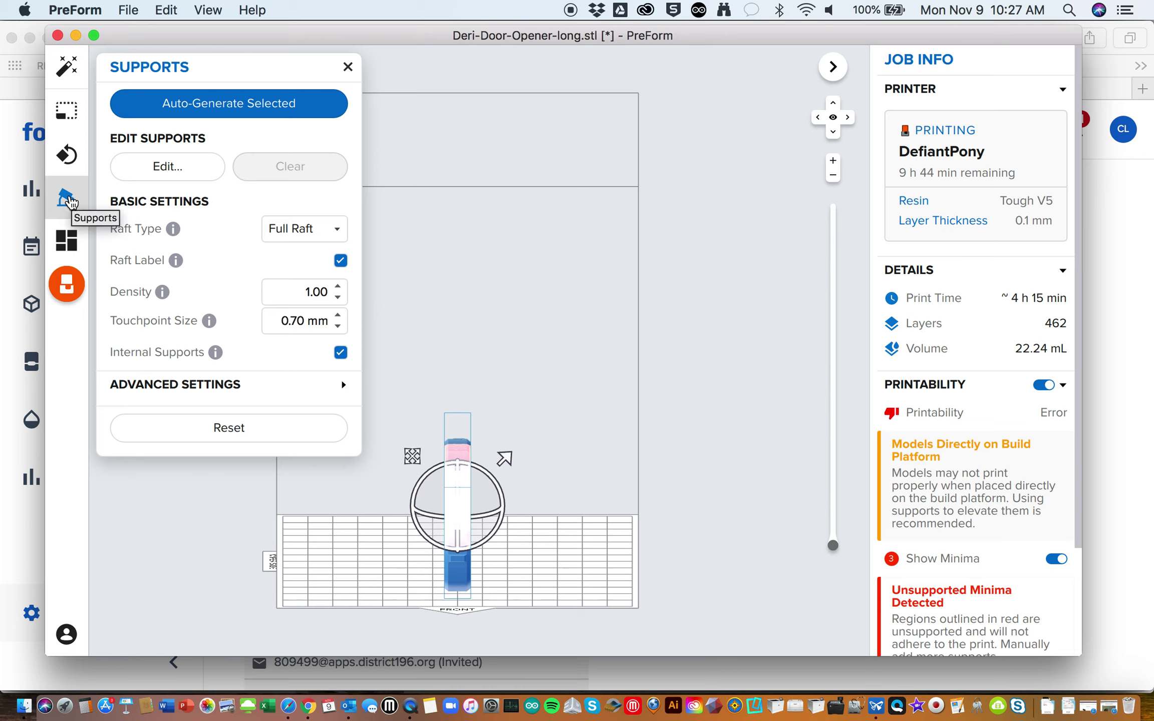
pyautogui.click(240, 109)
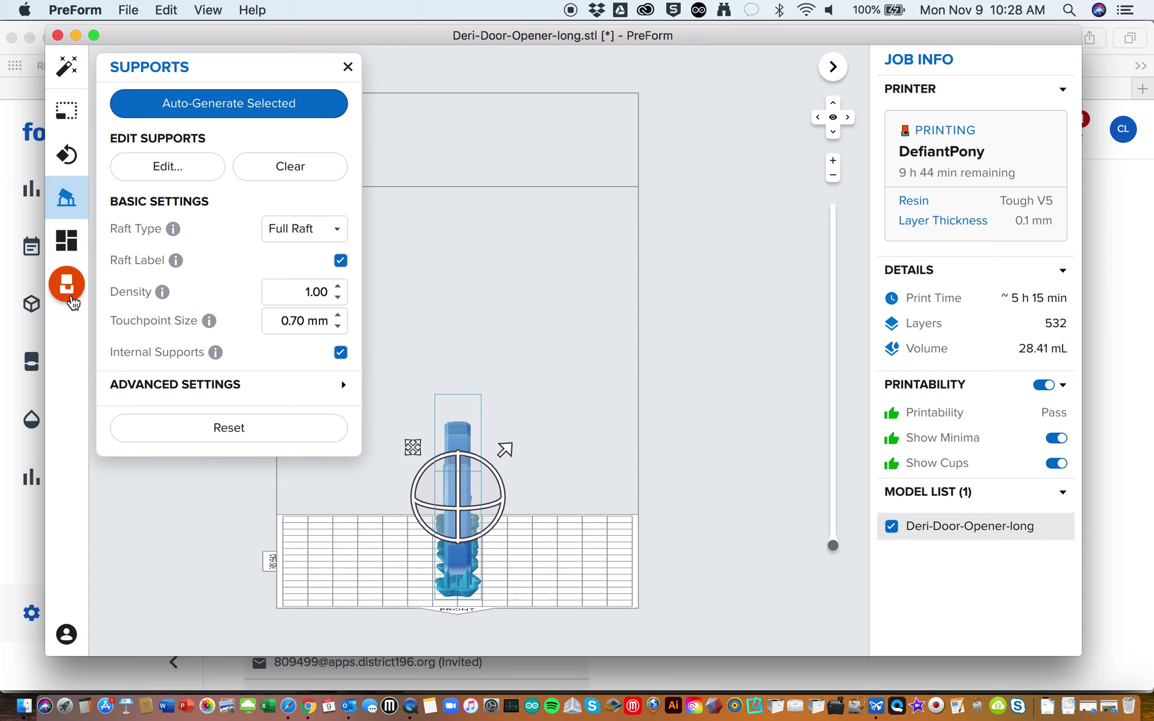
# Upload the print job to the DefiantPony printer under the job name Deri-Door-Opener-long
pyautogui.click(68, 284)
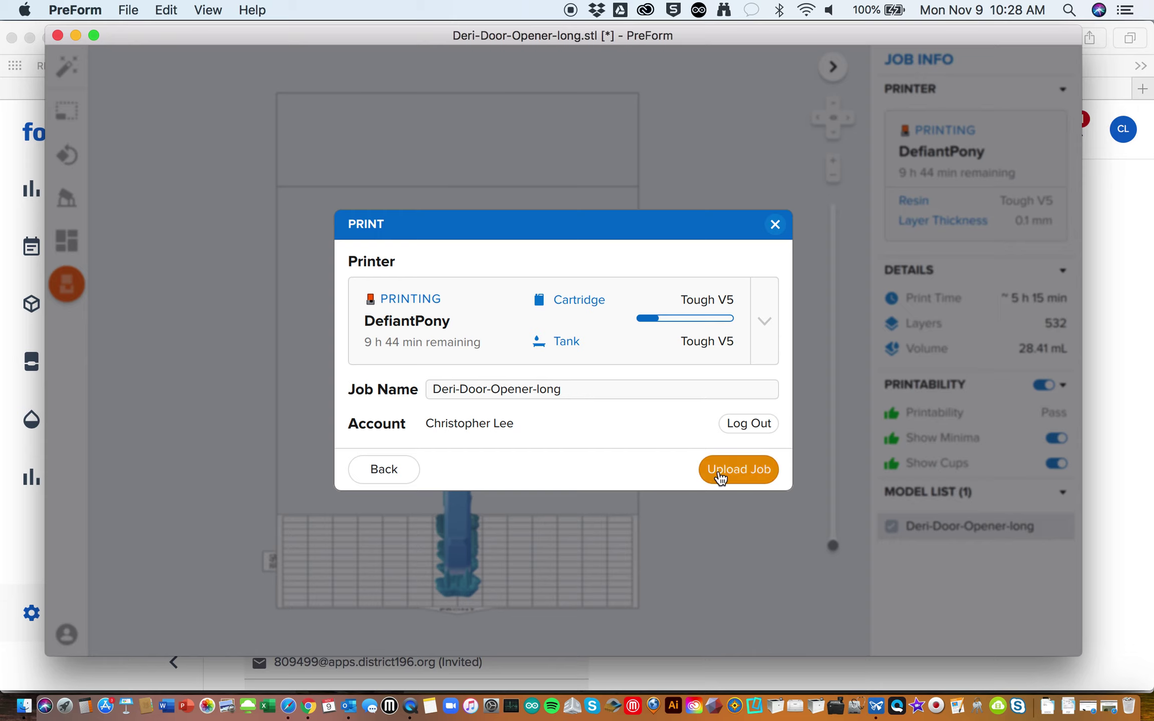
pyautogui.click(720, 477)
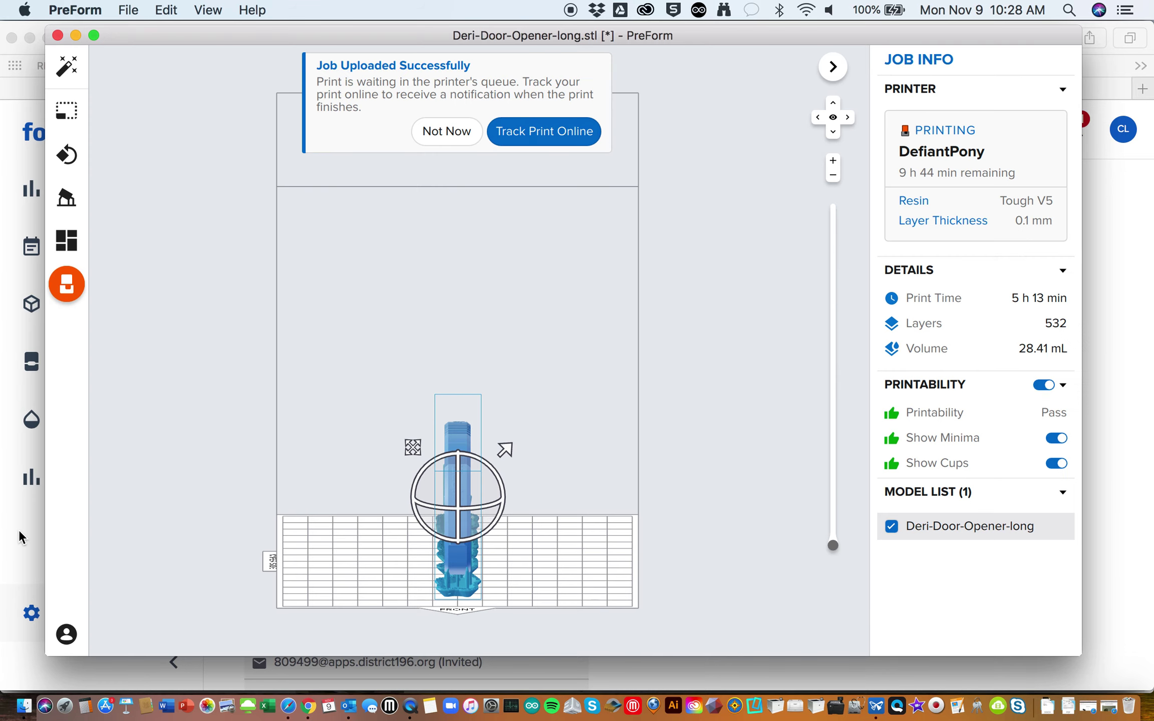
# Return to the Formlabs dashboard in Safari
pyautogui.click(19, 529)
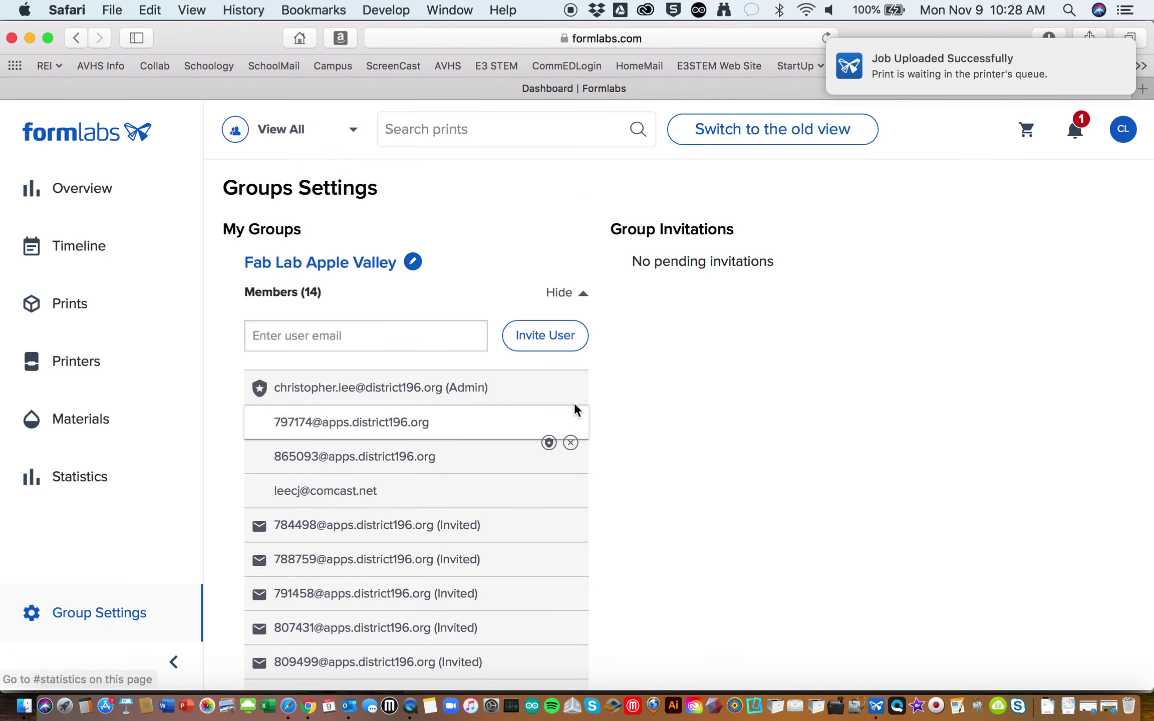